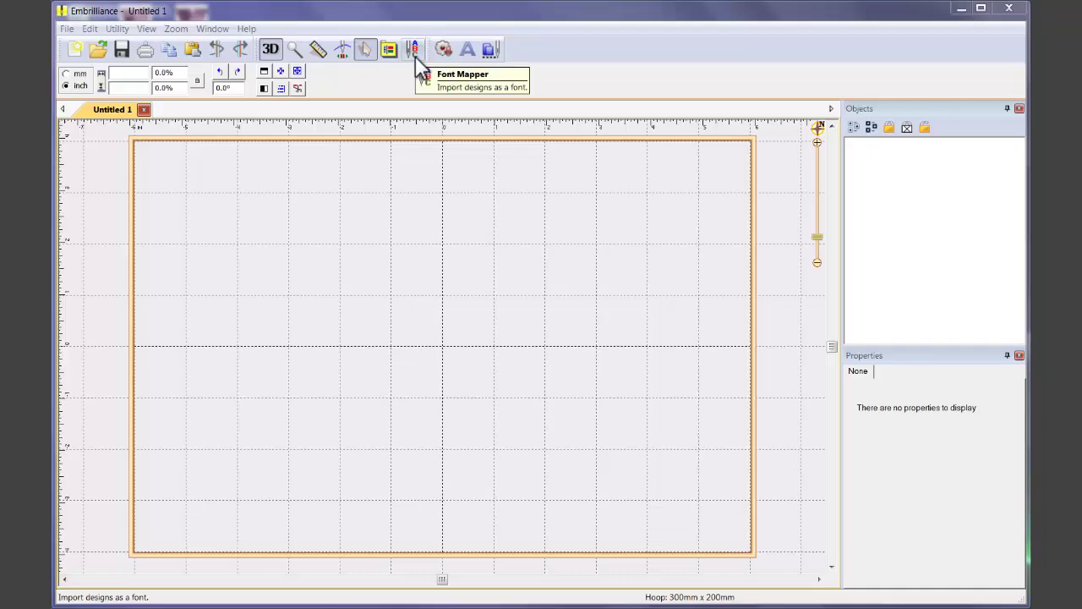
Step: Import all designs in the My Fonts > Cursive Floral Script PES folder through Font Mapper
click(415, 57)
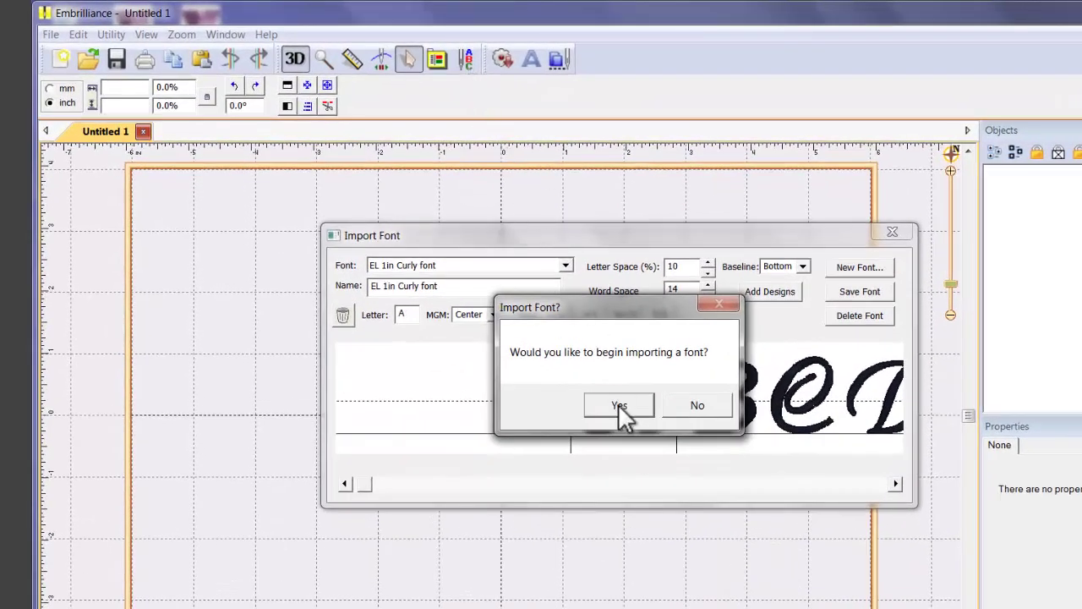
click(618, 405)
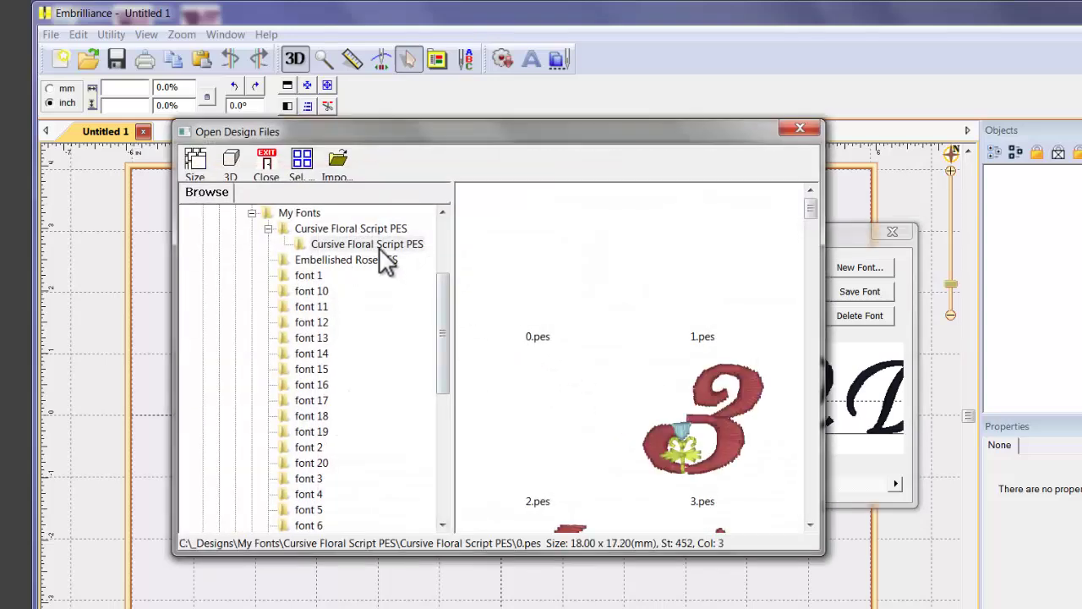
click(376, 244)
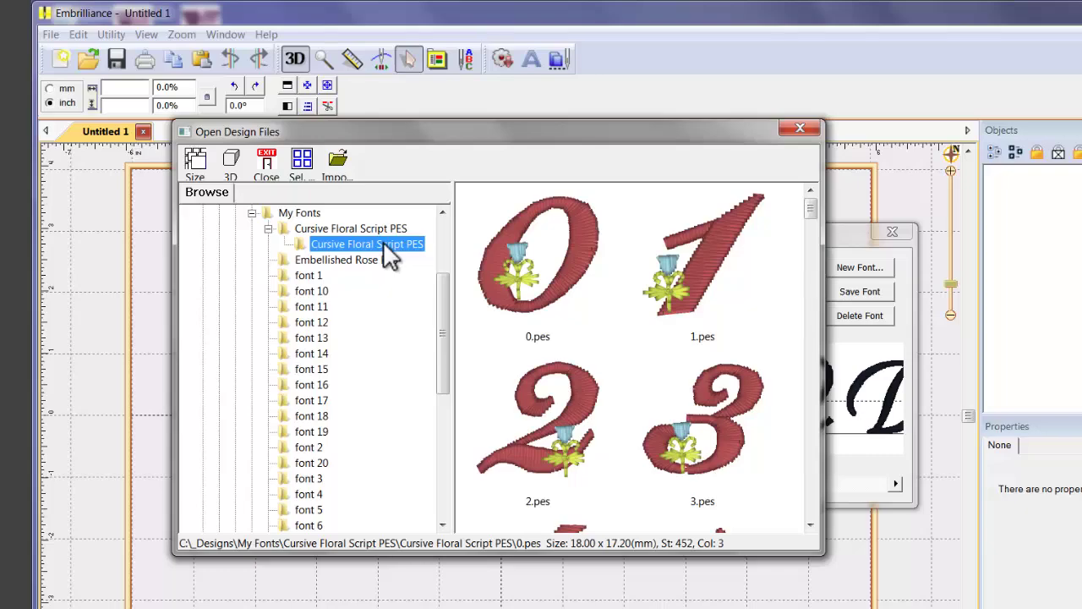
click(306, 167)
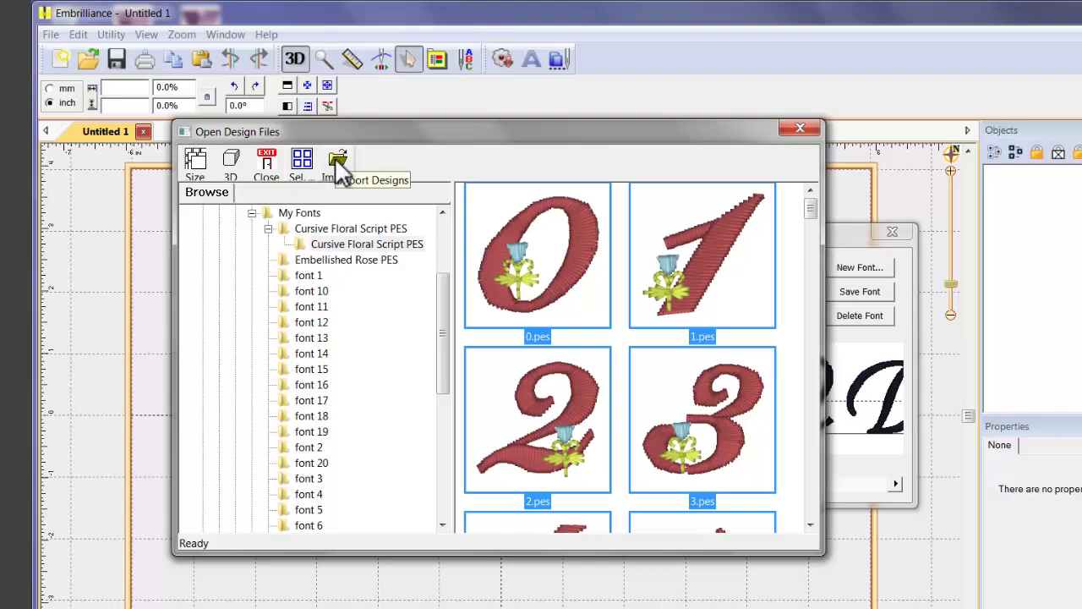
click(336, 161)
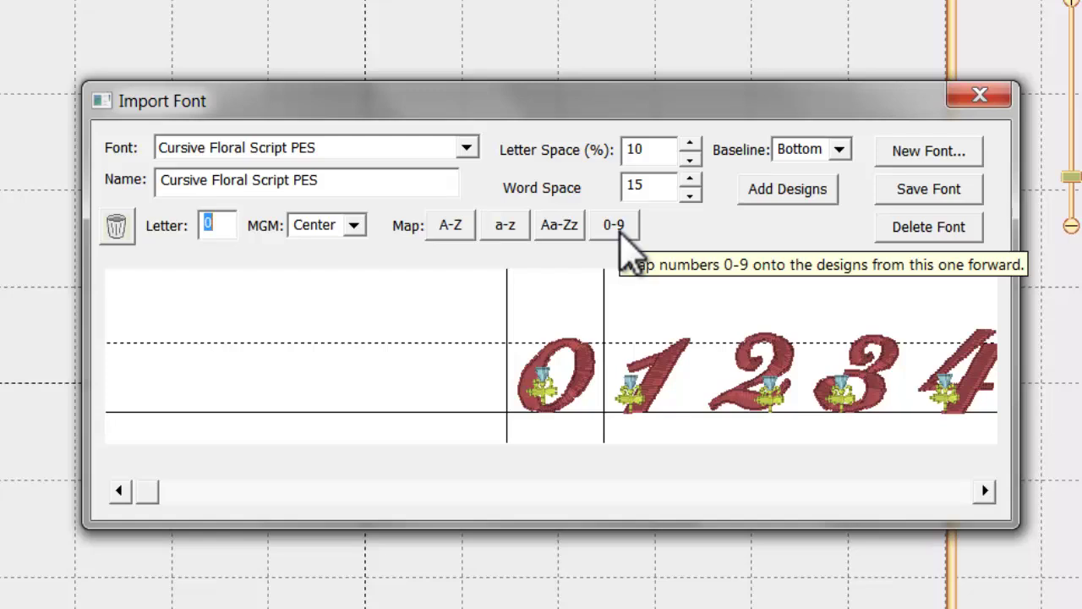
Step: Map the imported designs to digits 0-9, then to paired letters Aa through Zz
click(622, 235)
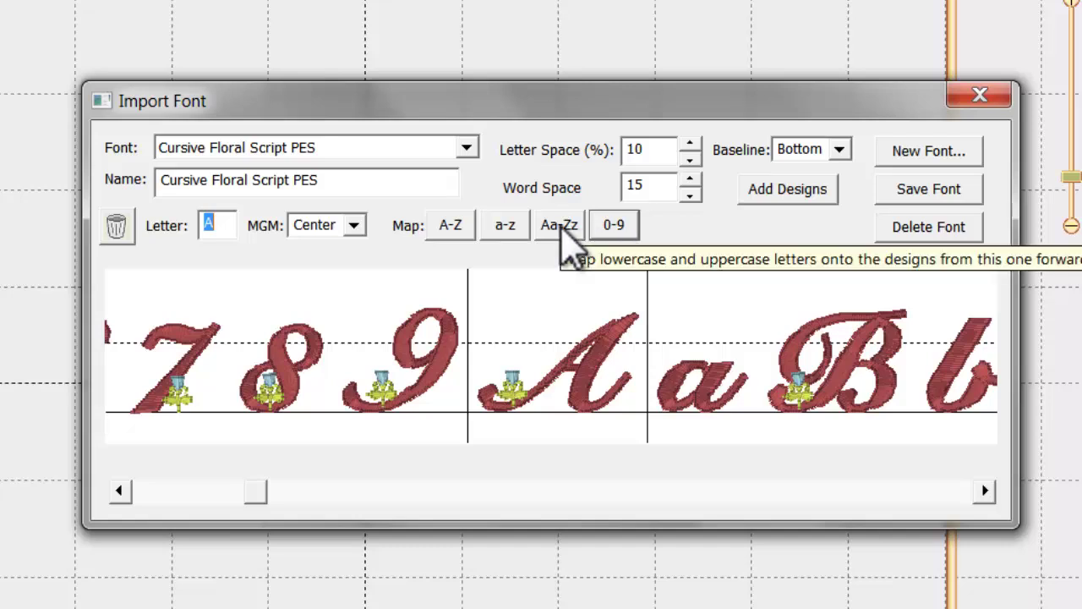
click(563, 230)
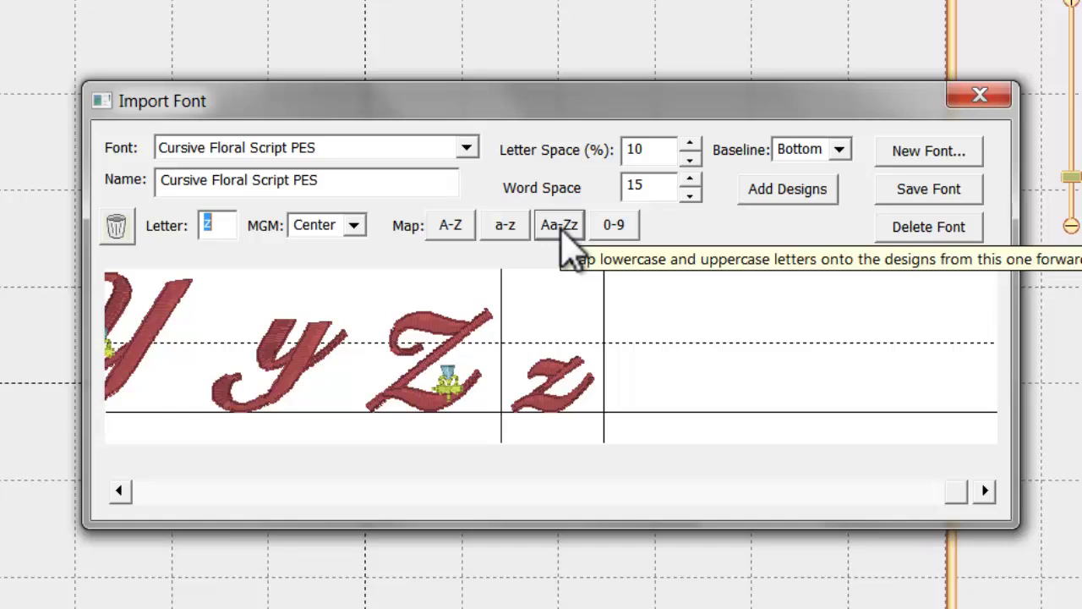
Step: Drop the y, Y, q and p glyphs below the baseline, checking Q's position
click(313, 377)
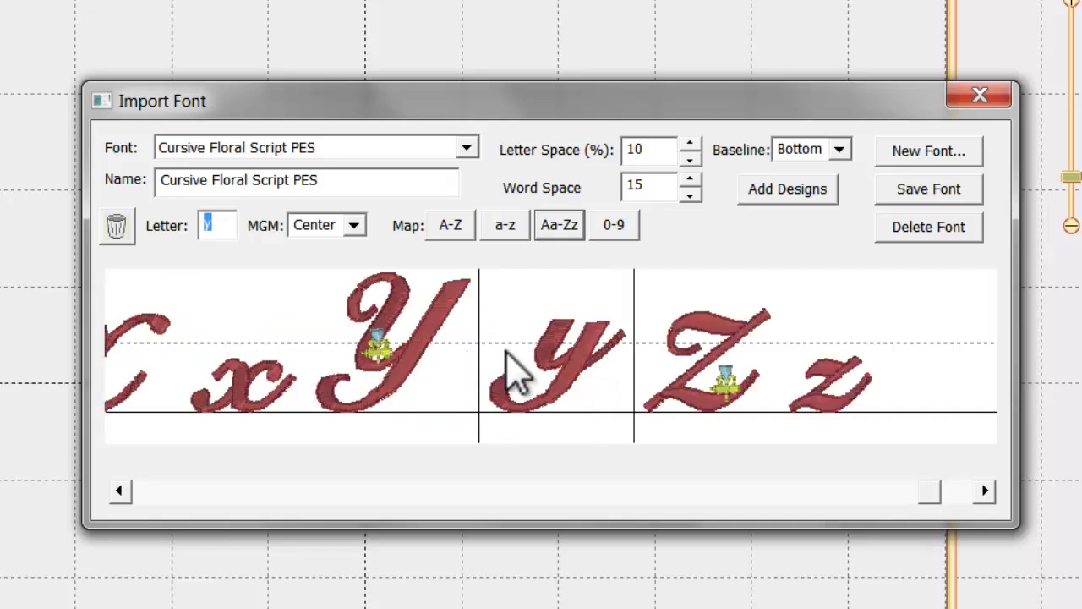
drag(576, 368, 564, 404)
click(436, 389)
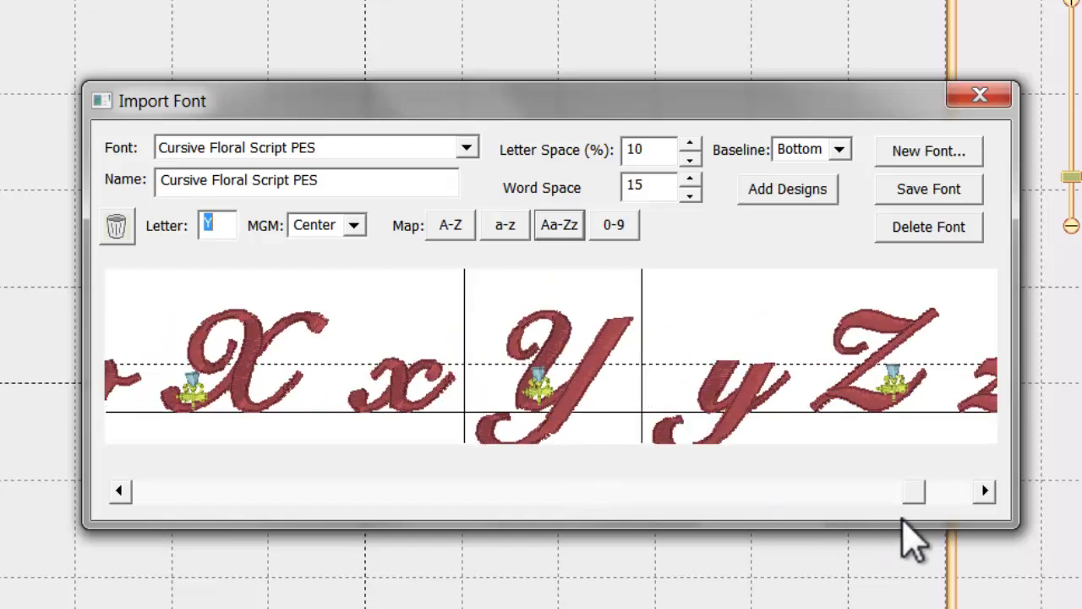
drag(920, 493, 700, 546)
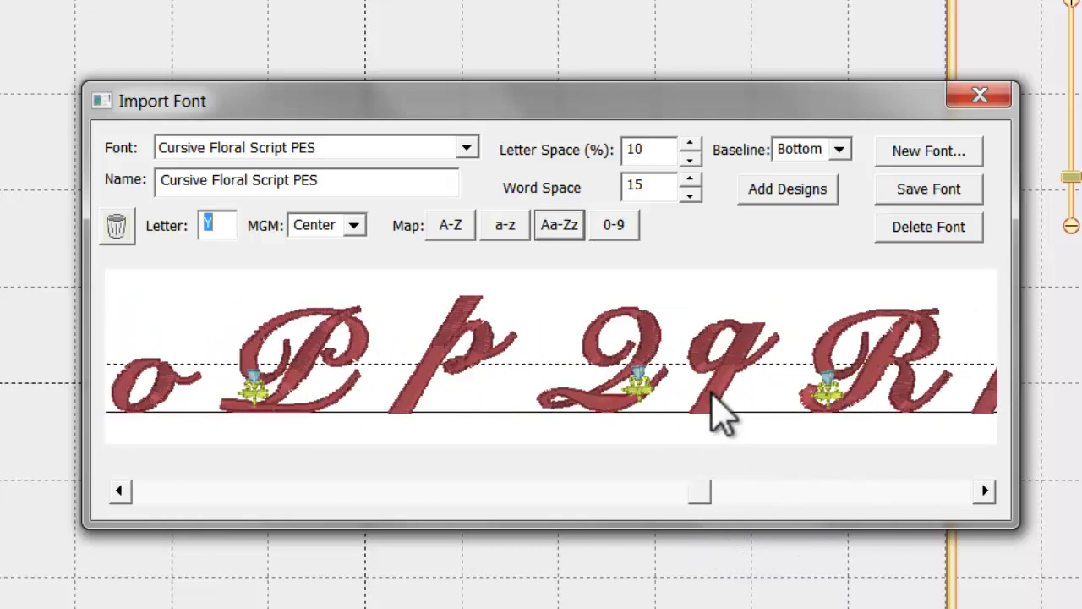
click(713, 392)
drag(529, 374, 542, 400)
click(398, 414)
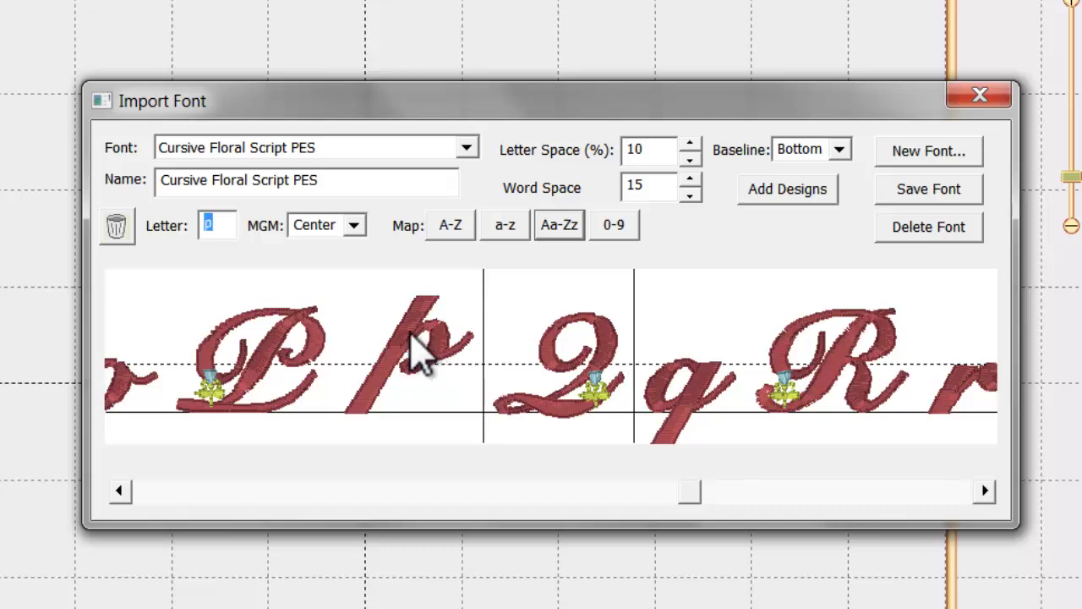
click(431, 355)
drag(536, 356, 534, 390)
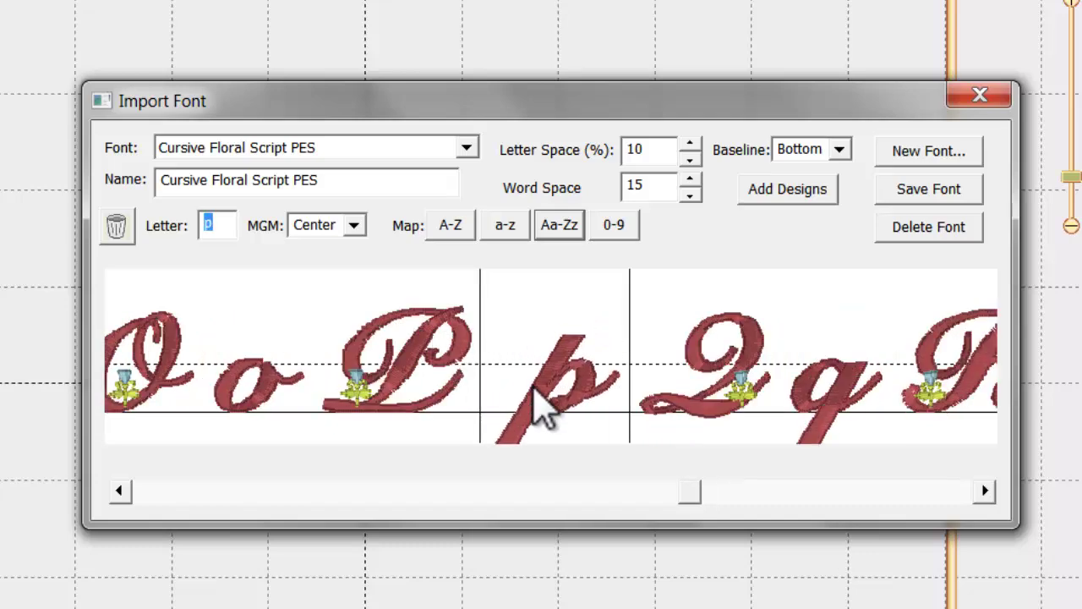
drag(689, 493, 567, 512)
Step: Lower the L, j, J, g and f glyphs below the baseline, then save the font
click(496, 405)
drag(542, 391, 547, 415)
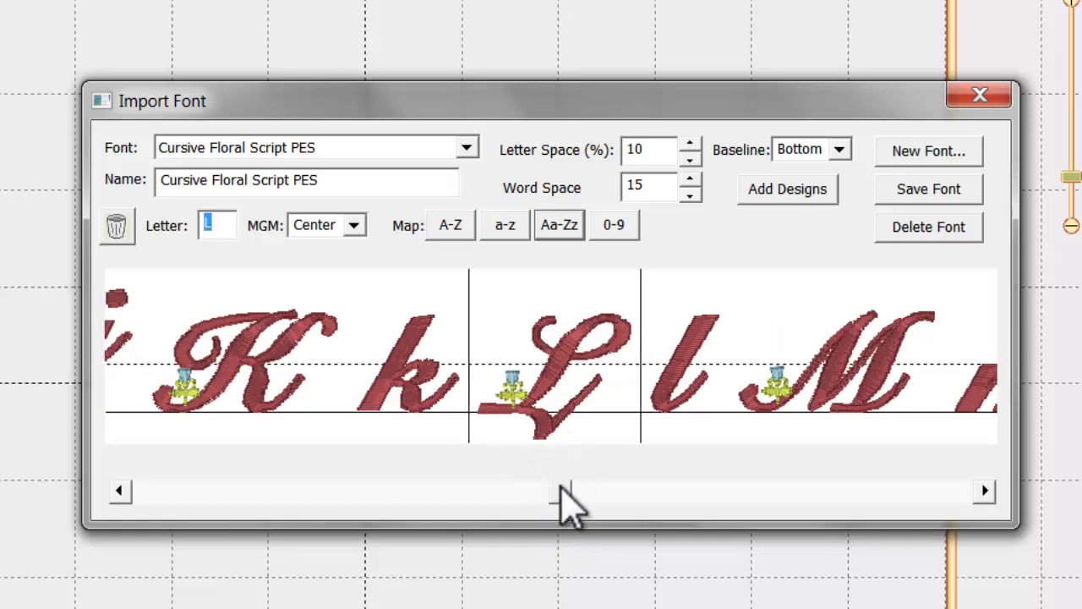
drag(563, 498, 516, 505)
click(580, 398)
drag(581, 398, 580, 435)
click(415, 398)
drag(496, 387, 551, 440)
drag(519, 475, 422, 495)
click(601, 362)
drag(602, 363, 579, 401)
click(274, 346)
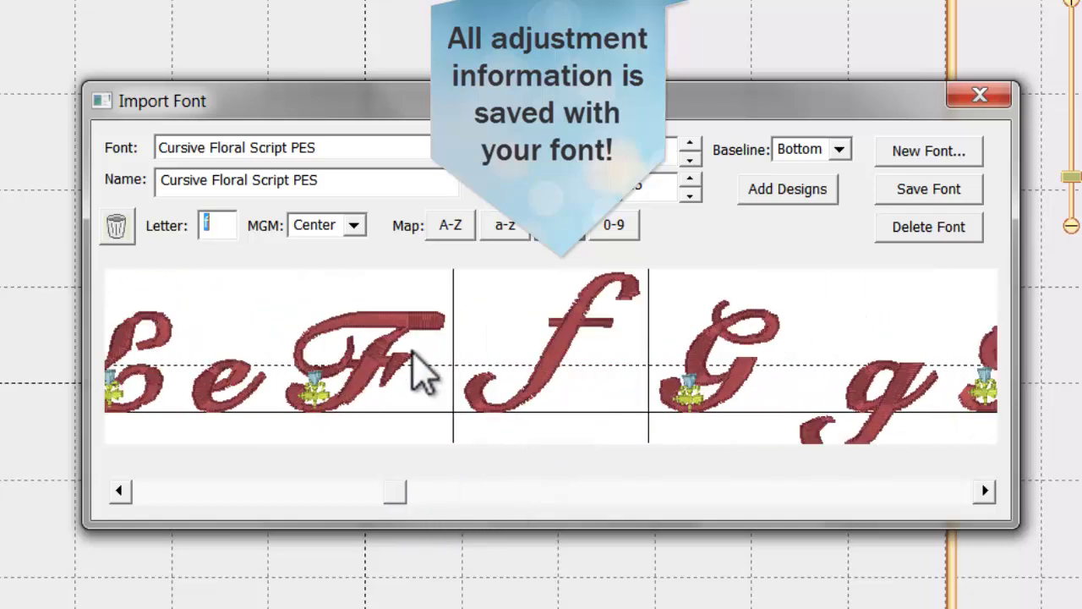
drag(565, 364, 548, 381)
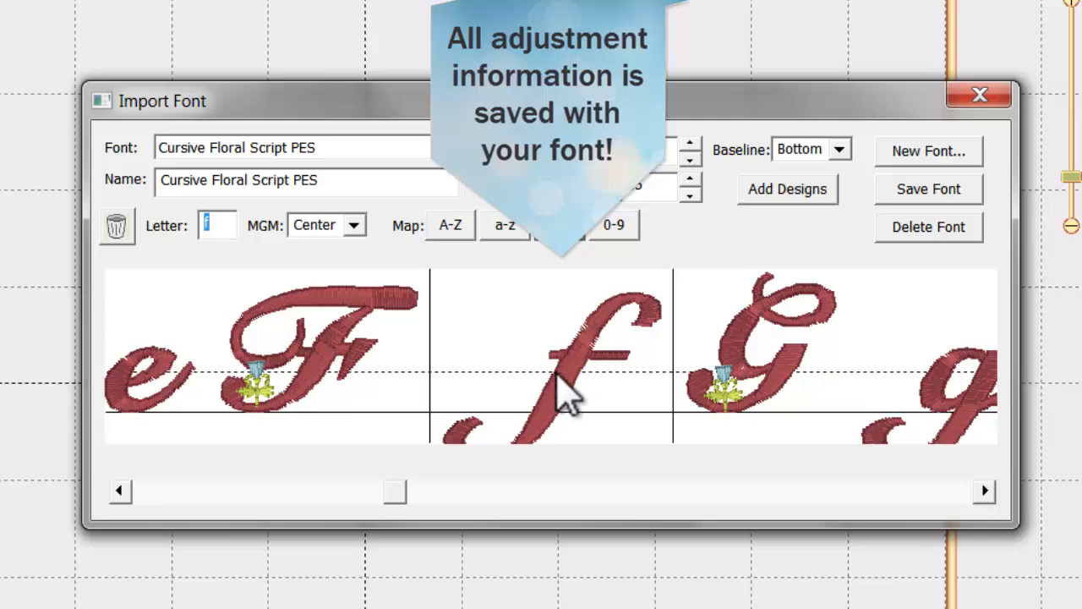
drag(404, 489, 295, 520)
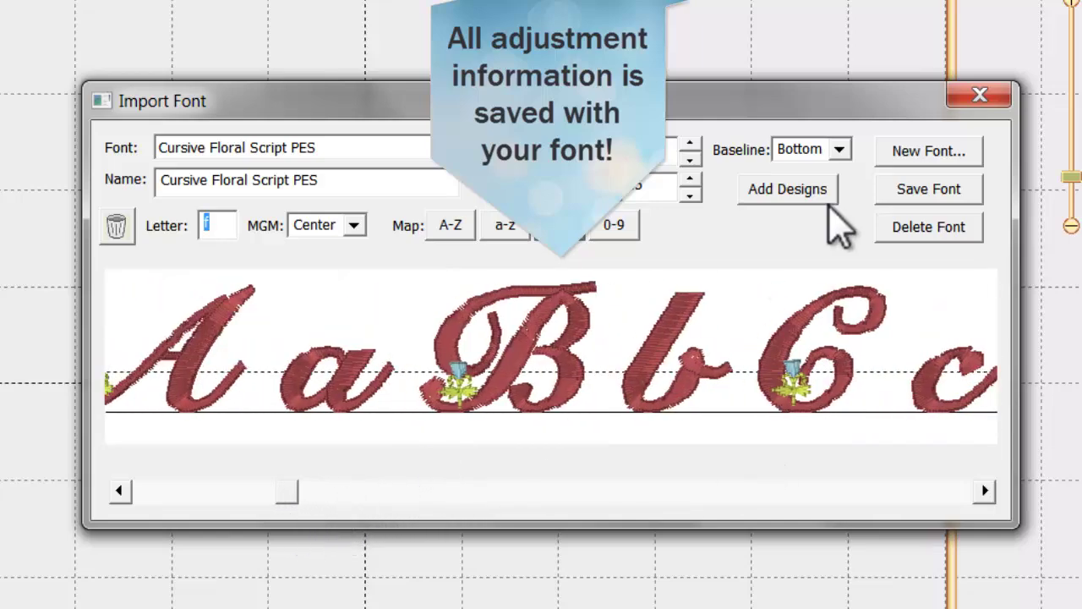
click(912, 191)
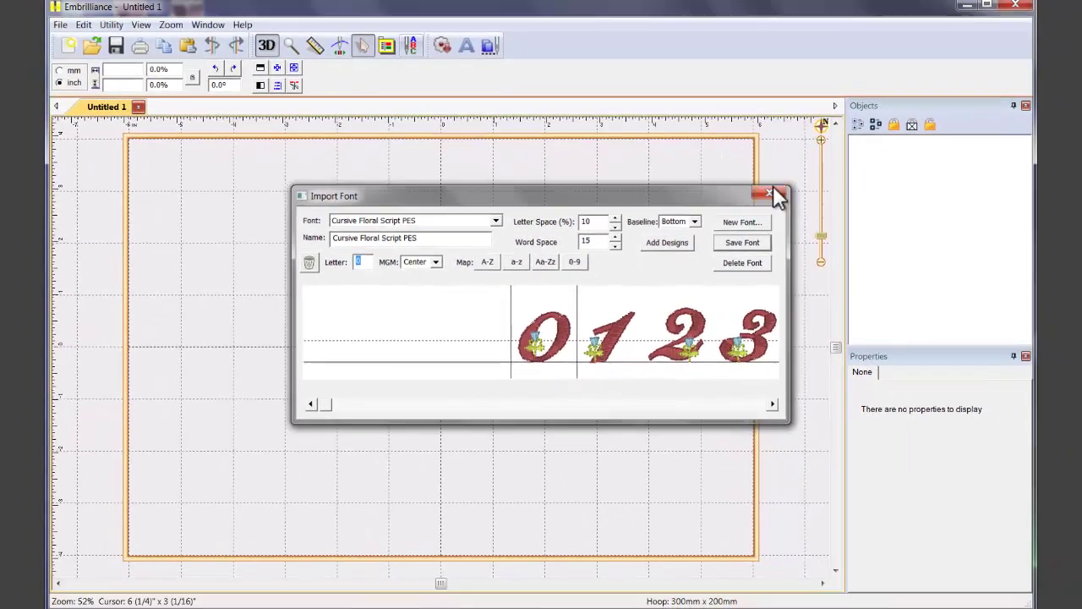
Step: Close Import Font and create a lettering object reading 'Happy Birthday' in place of ABC
click(840, 160)
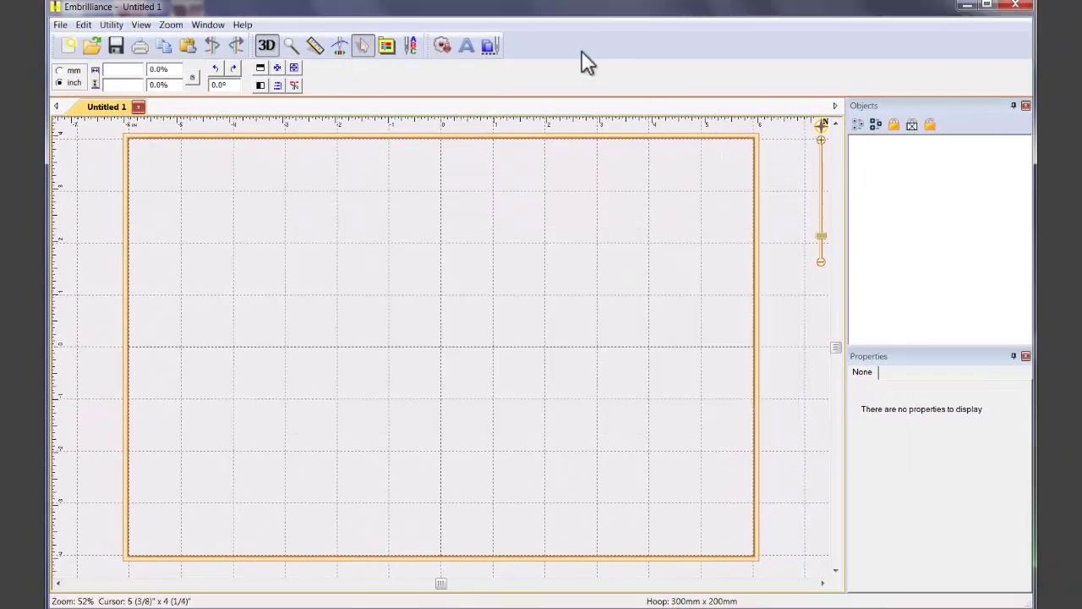
click(469, 48)
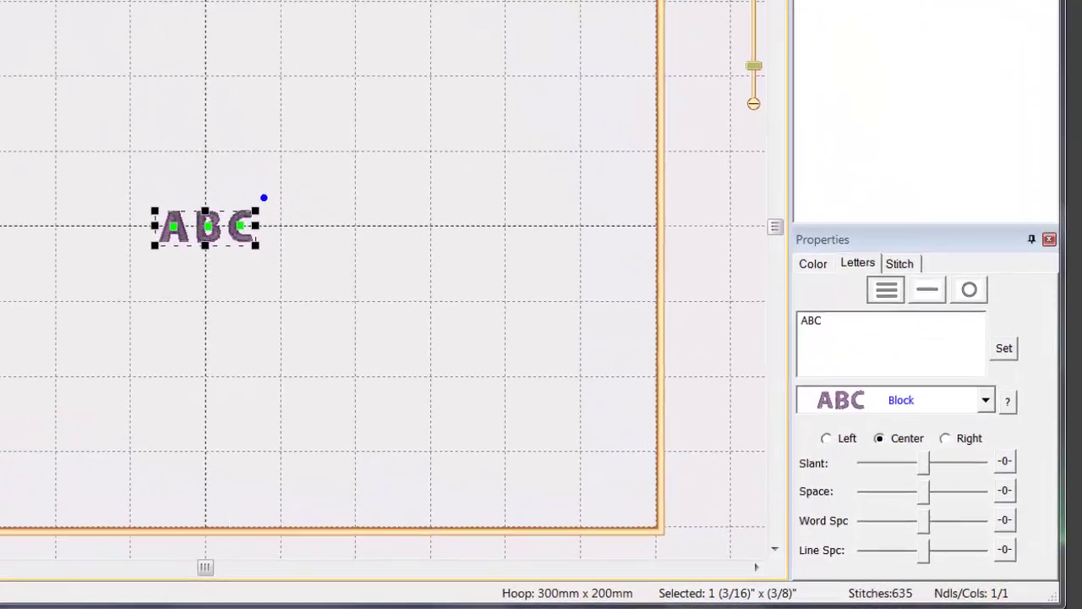
double_click(848, 325)
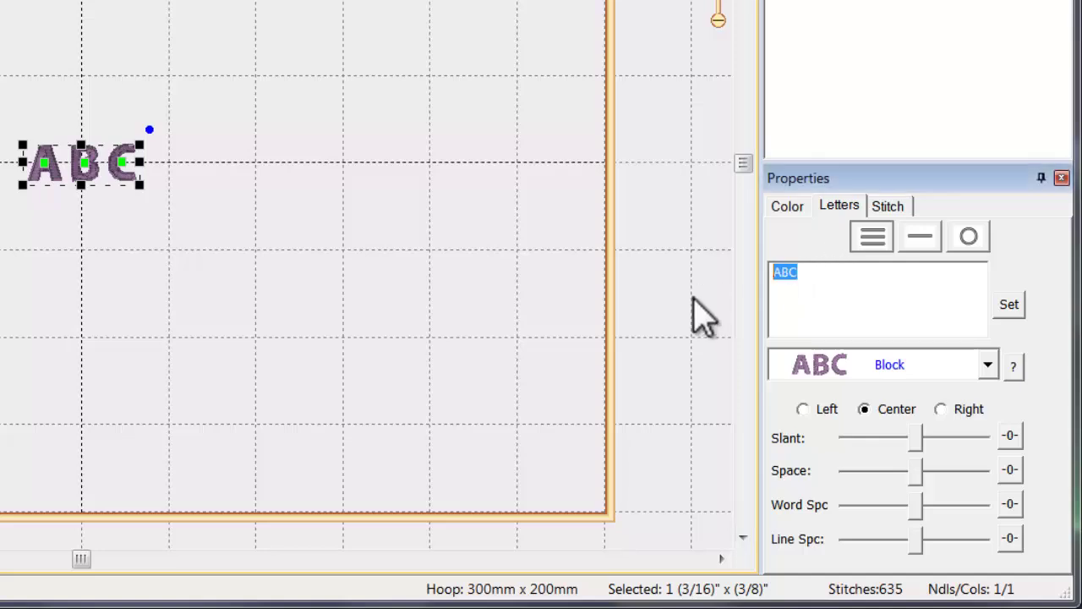
text(Happy B)
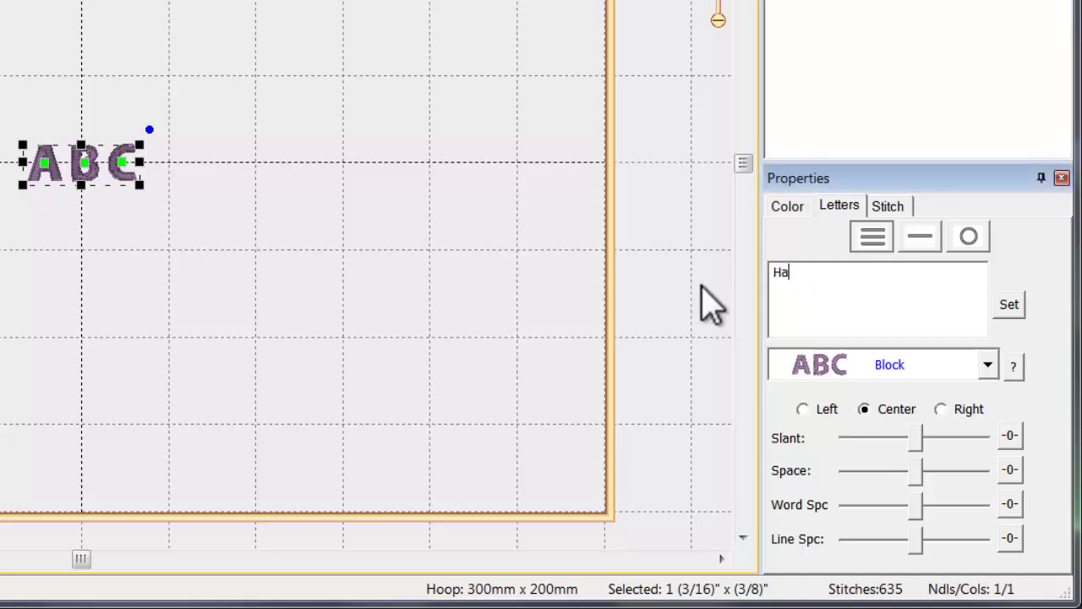
text(irthday)
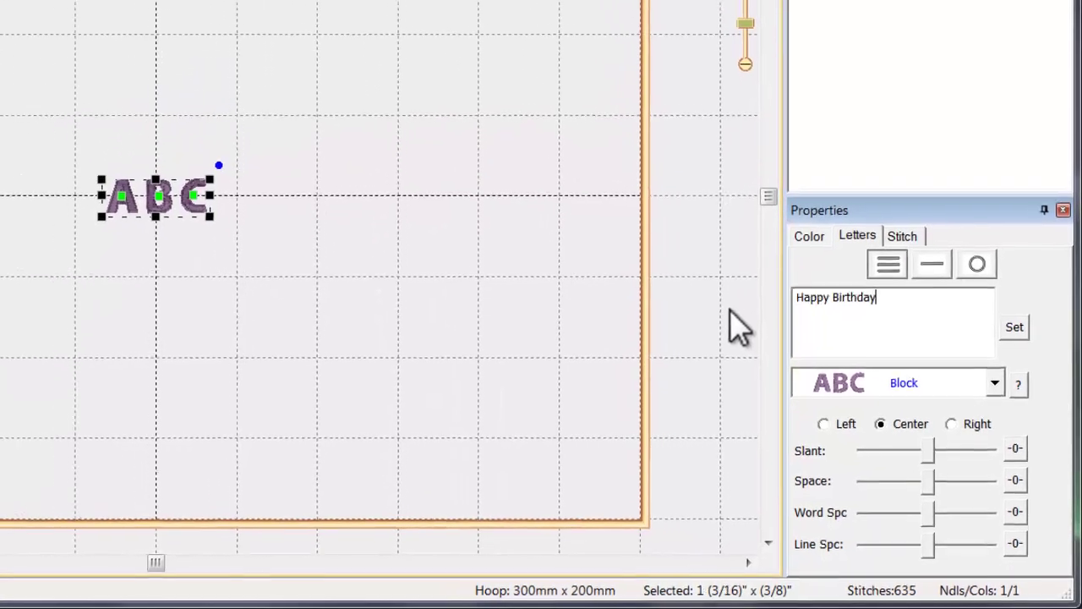
click(1014, 326)
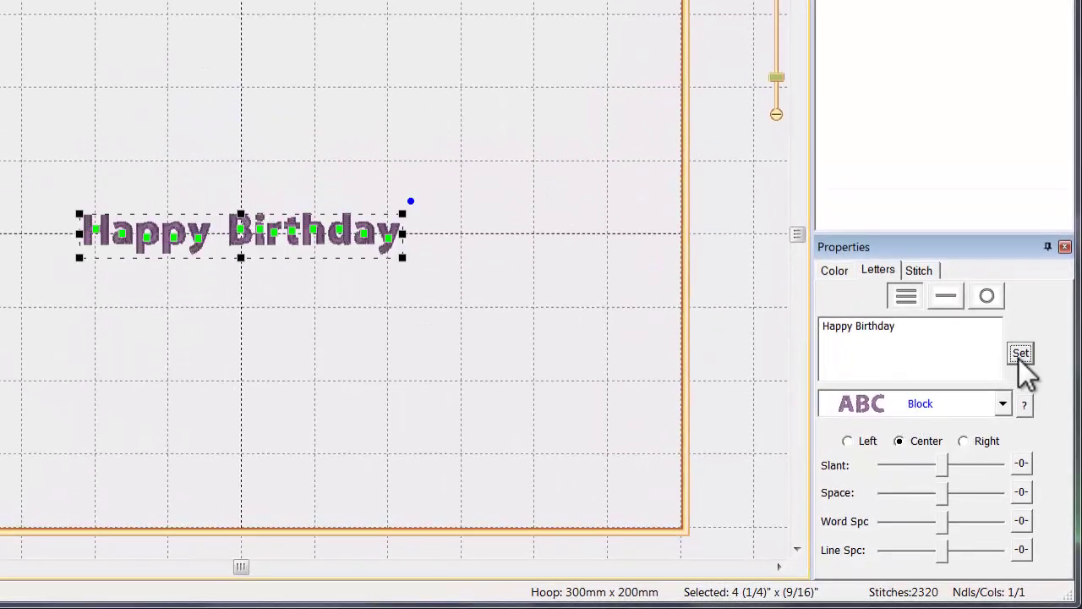
Step: Switch the Happy Birthday lettering's font from Block to Cursive Floral Script PES
click(1003, 405)
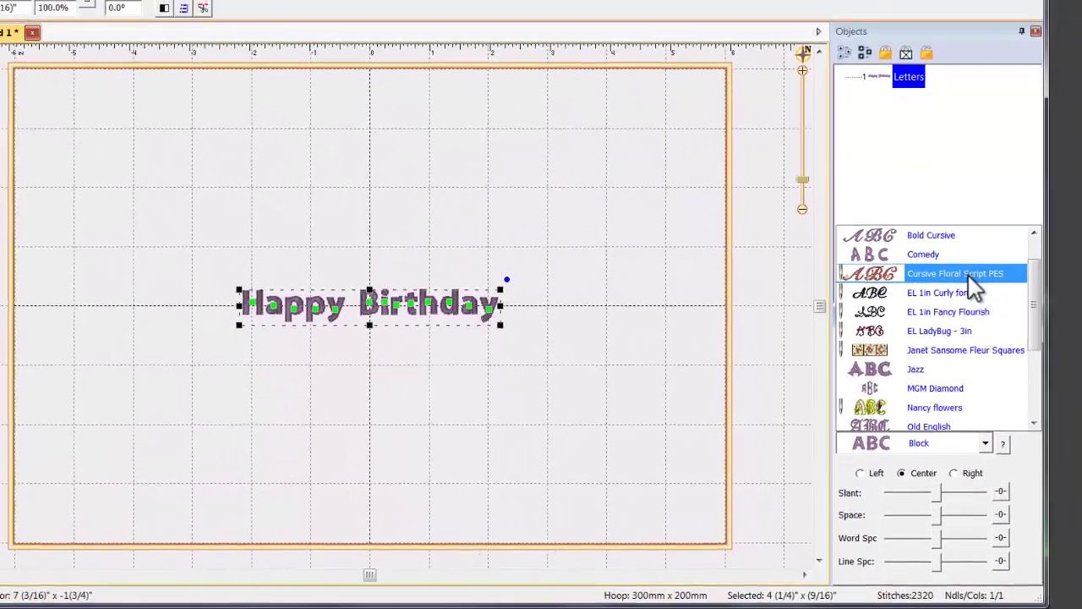
click(964, 274)
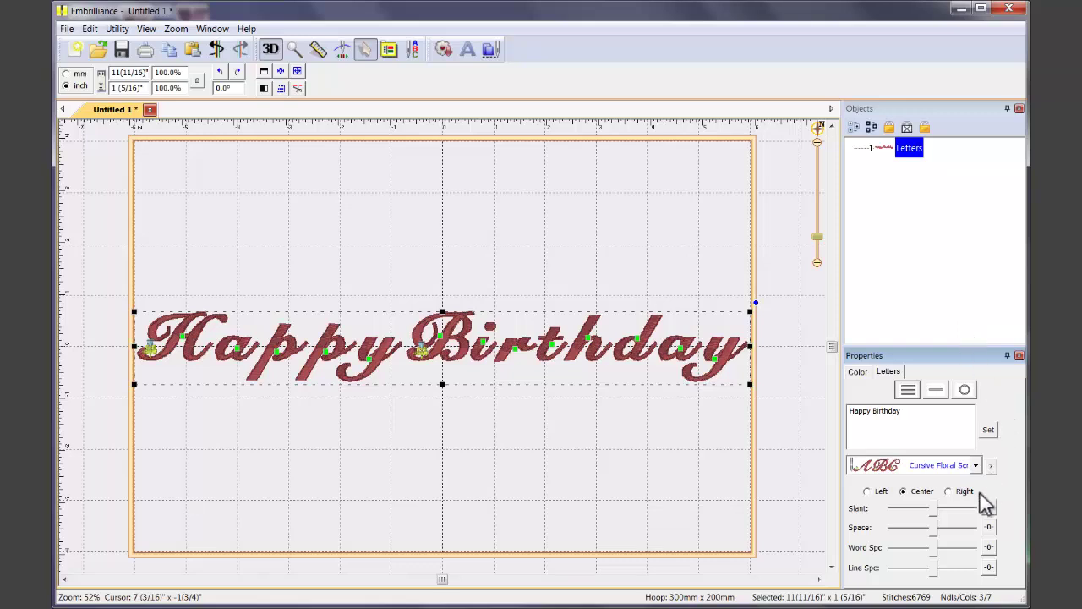
Step: Tighten the Happy Birthday letter spacing with the Space slider in Letters properties
drag(938, 528, 986, 553)
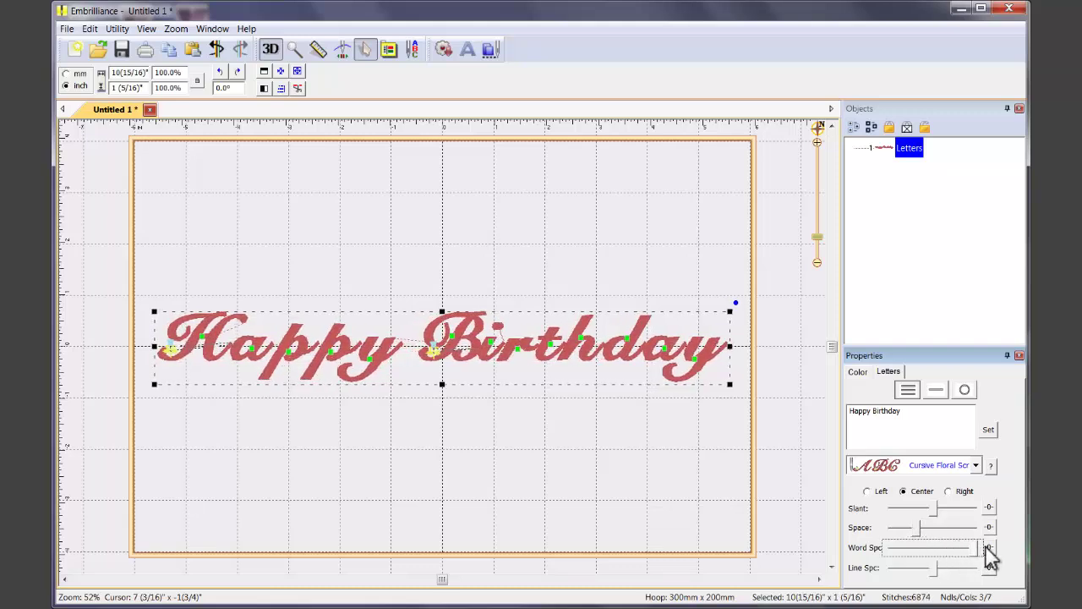